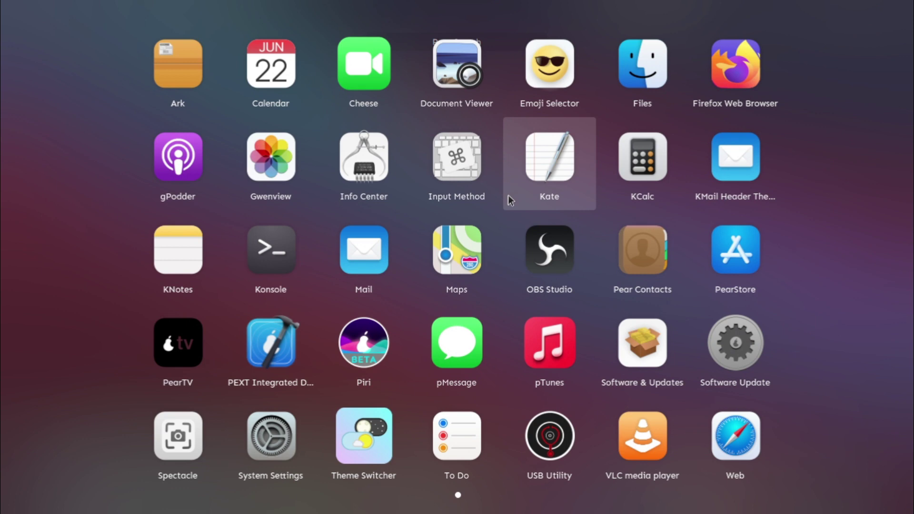
Open the Konsole terminal and minimize its window.
click(278, 237)
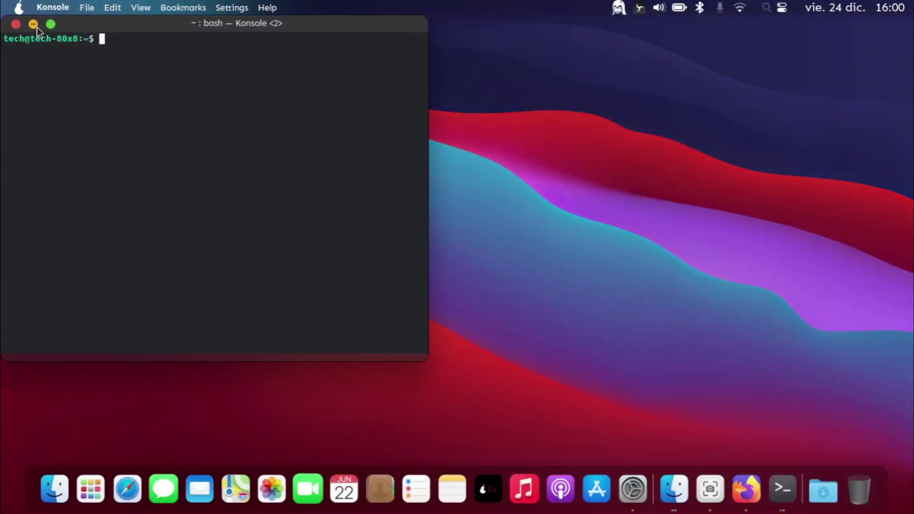
click(37, 27)
Open PearStore and browse the apps in the Audio & Video category, then minimize the store.
click(88, 488)
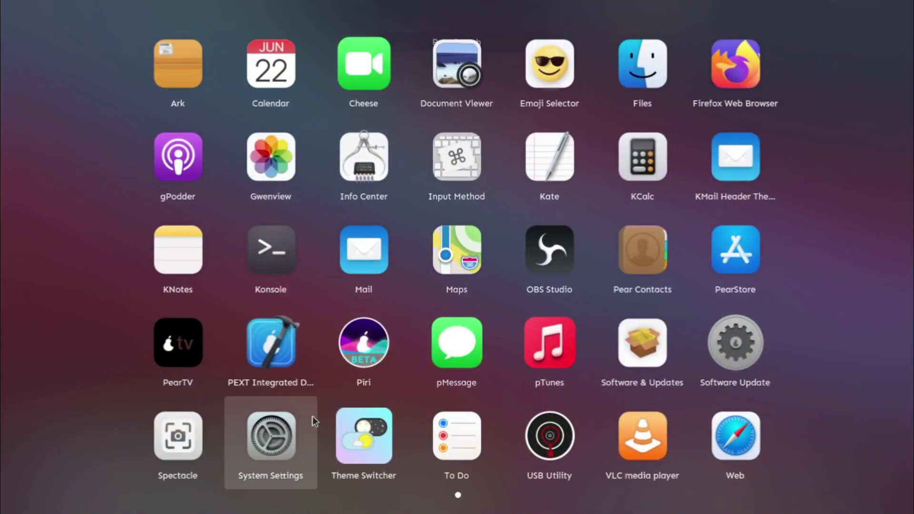
click(754, 247)
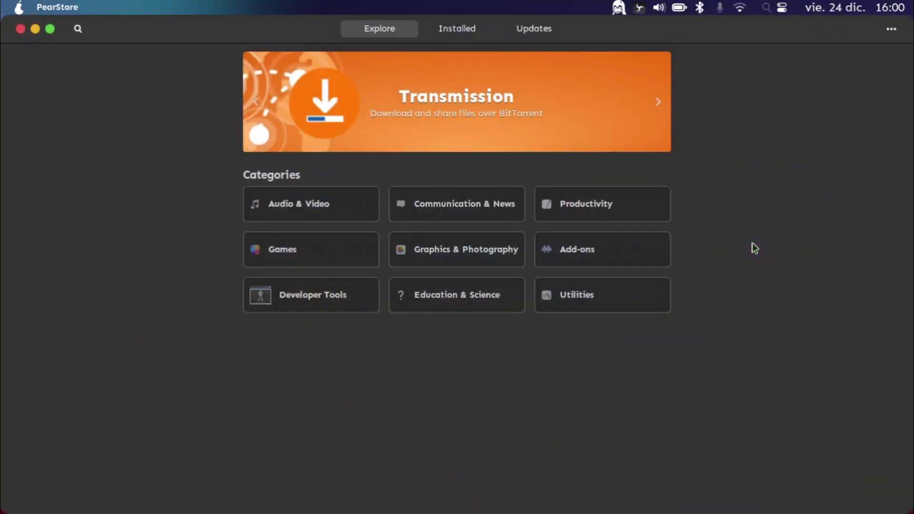
click(354, 211)
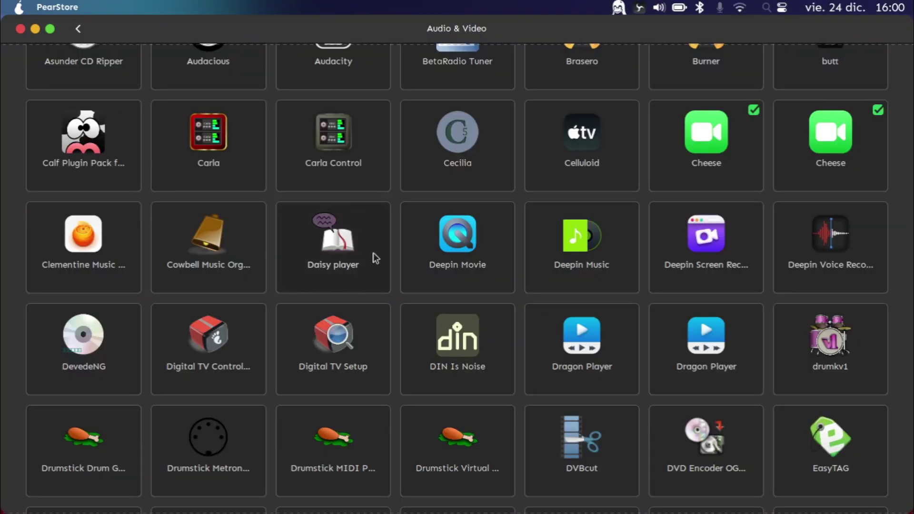
scroll(393, 288, down, 10)
scroll(393, 287, down, 4)
scroll(399, 246, up, 15)
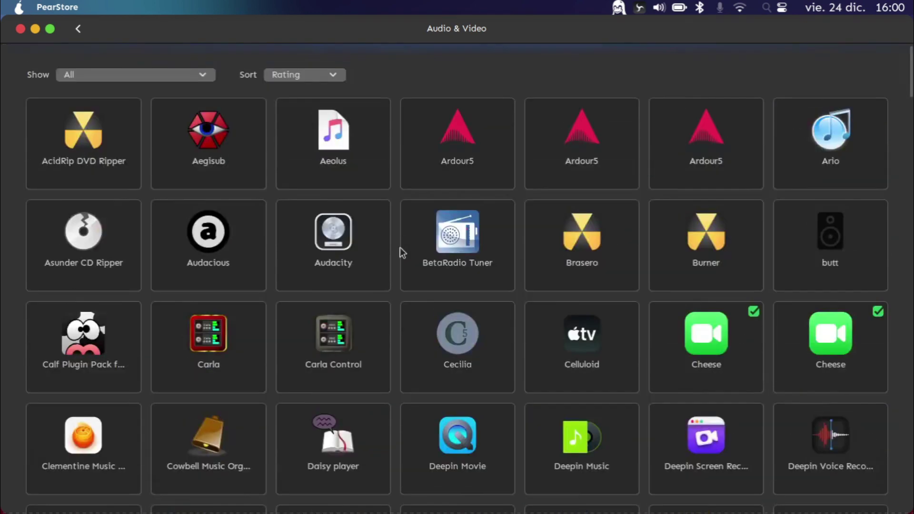
scroll(399, 247, down, 15)
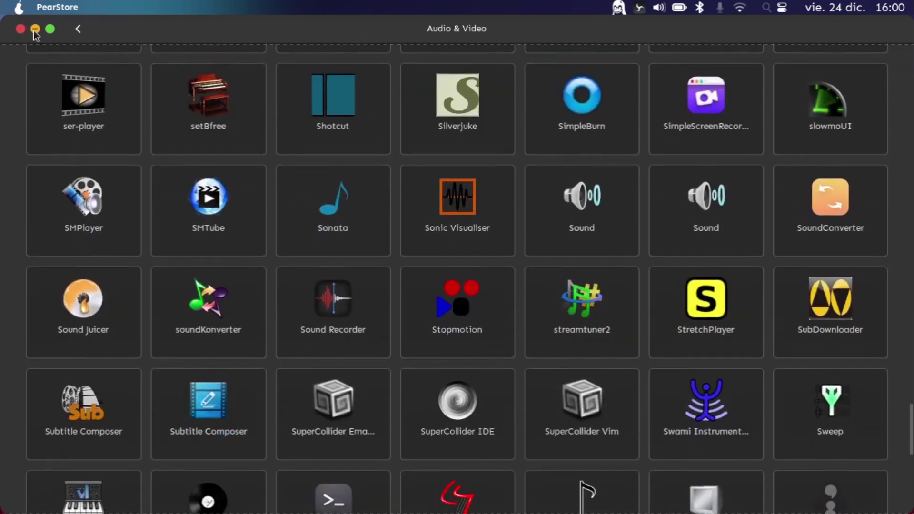
click(36, 28)
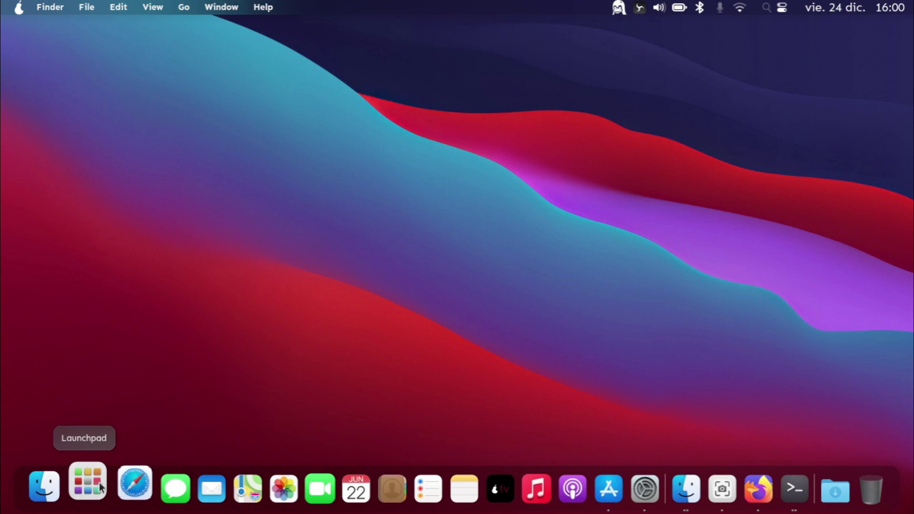
Launch the KCalc calculator from Launchpad and minimize its window.
click(100, 485)
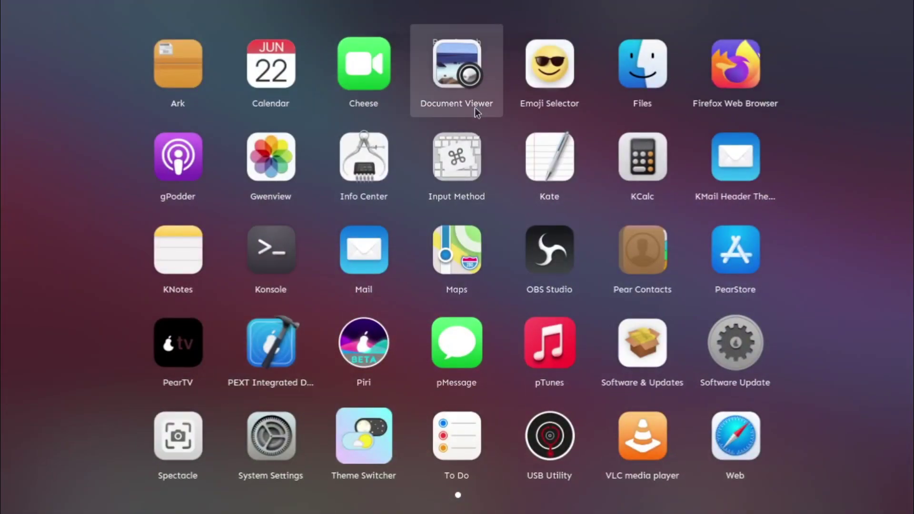
click(638, 169)
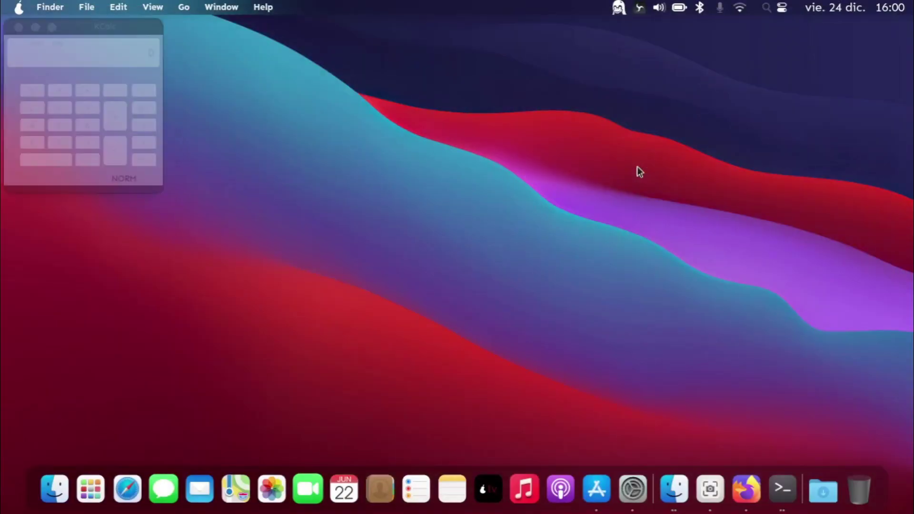
click(33, 24)
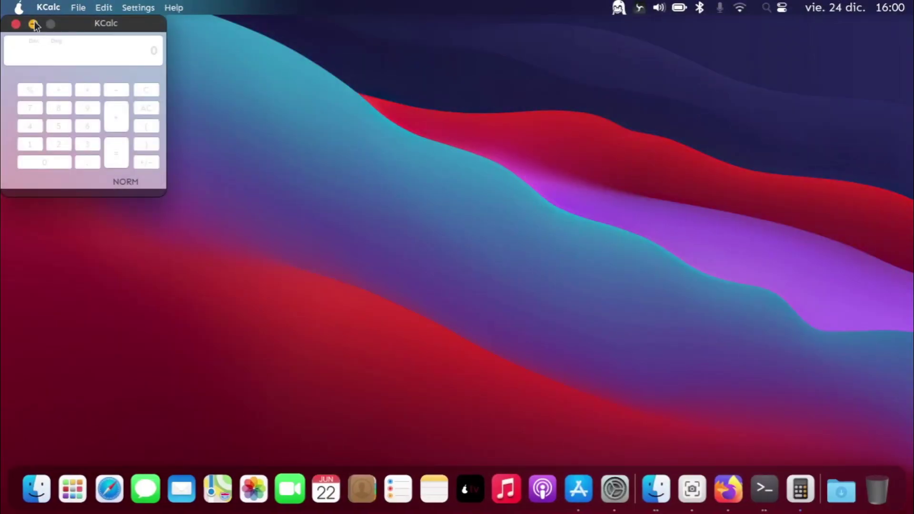
Launch Theme Switcher from Launchpad to view its appearance options, then close it.
click(73, 484)
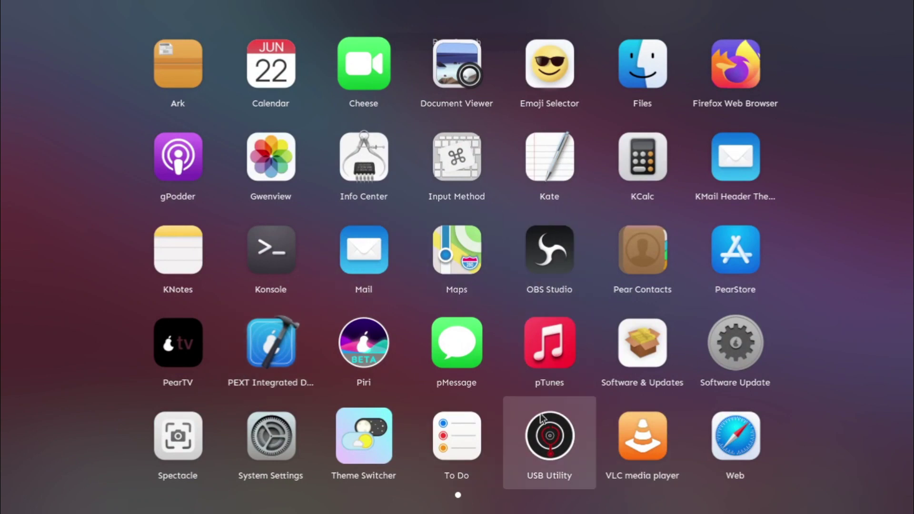
click(371, 453)
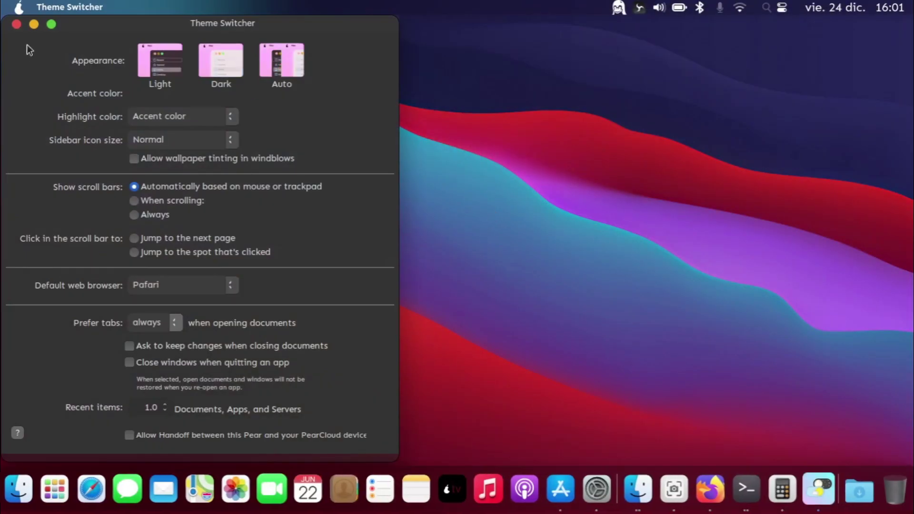
click(16, 24)
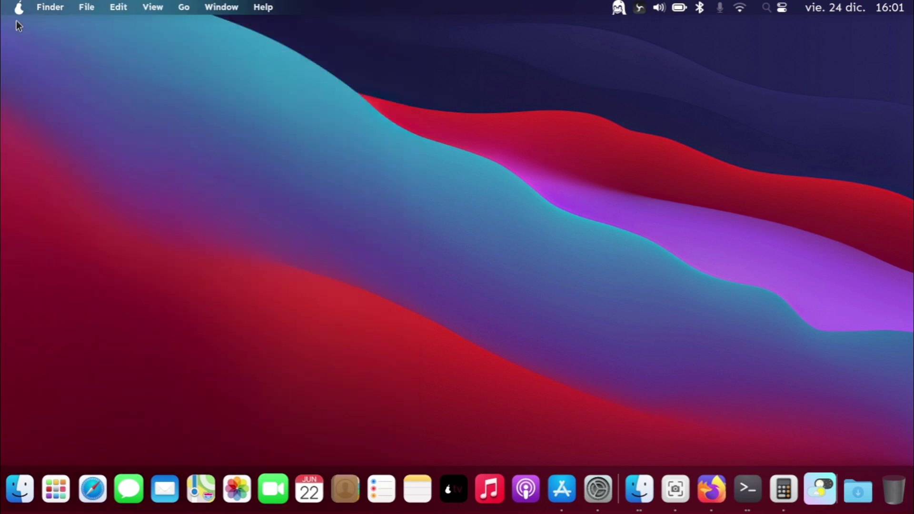
Launch the Spectacle screenshot tool from Launchpad.
click(71, 504)
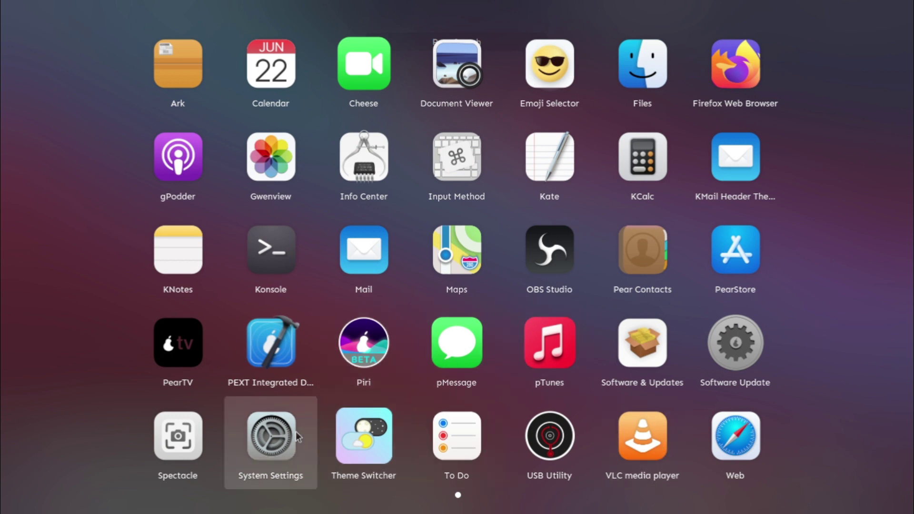
click(189, 436)
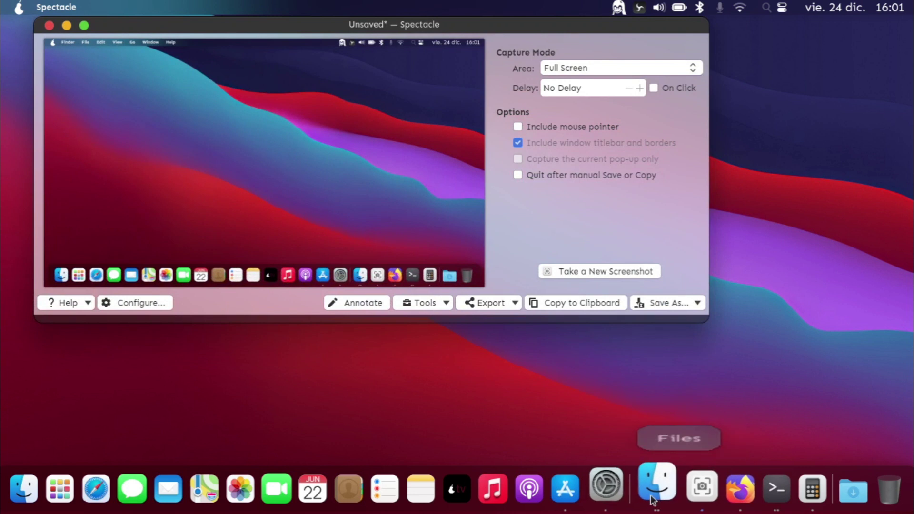
Show the overview of open Files windows and move the Spectacle window closer to the middle of the desktop.
click(660, 504)
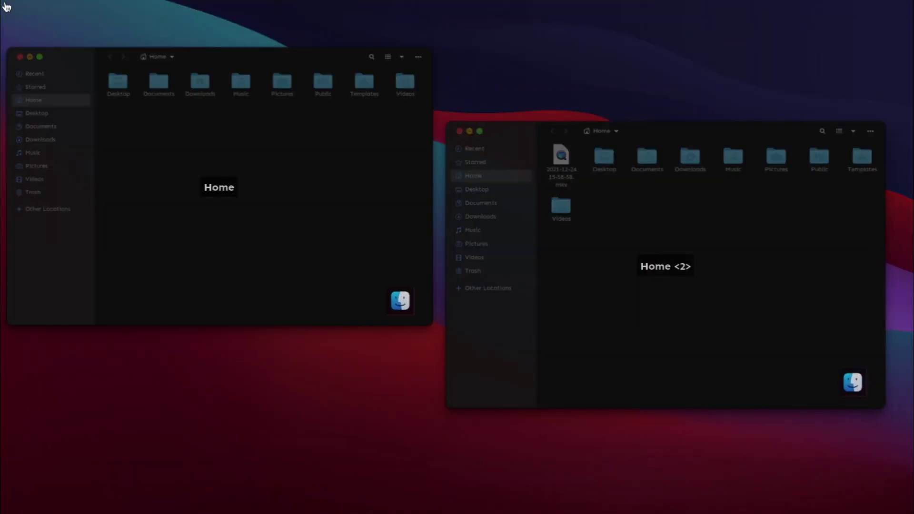
mouse_move(1, 1)
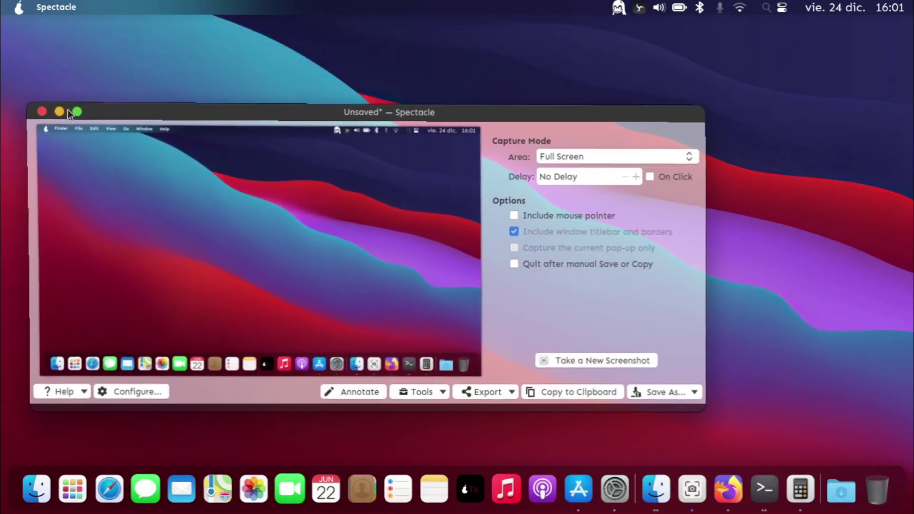
drag(174, 112, 244, 76)
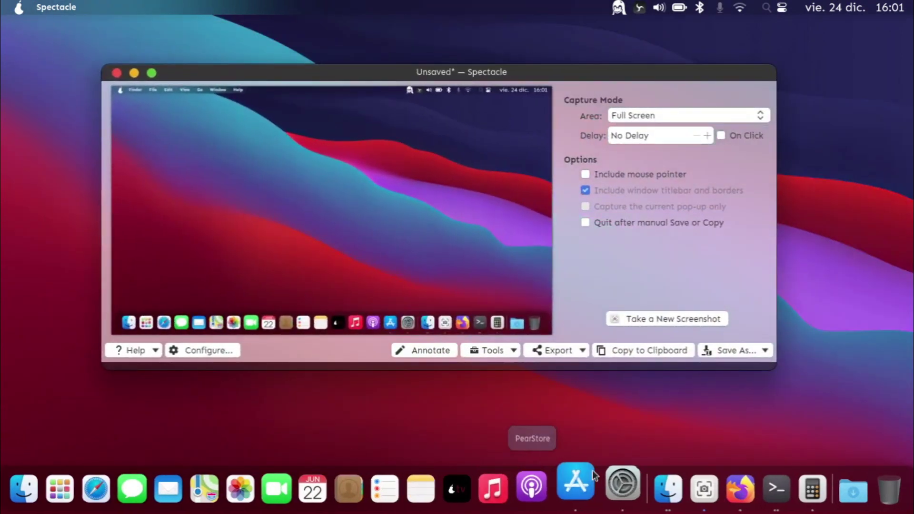
click(657, 495)
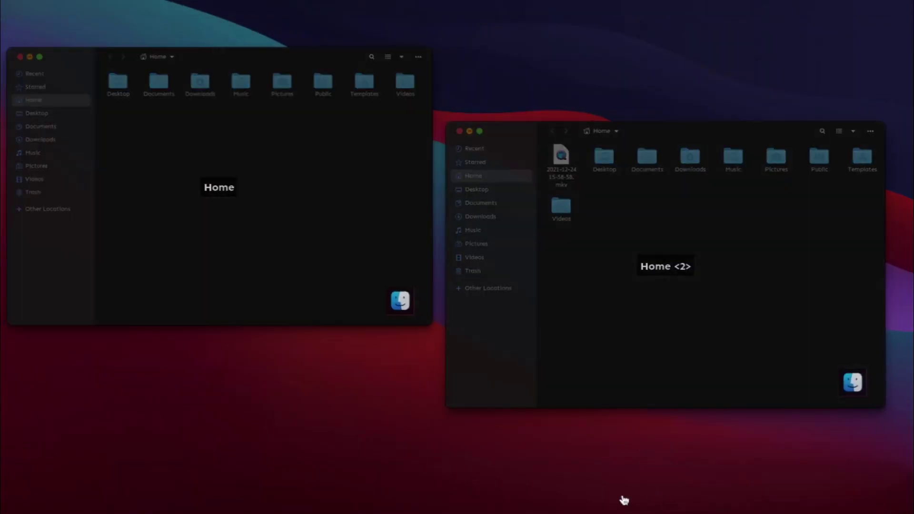
click(476, 430)
Bring back the minimized PearStore window and minimize it again.
click(582, 490)
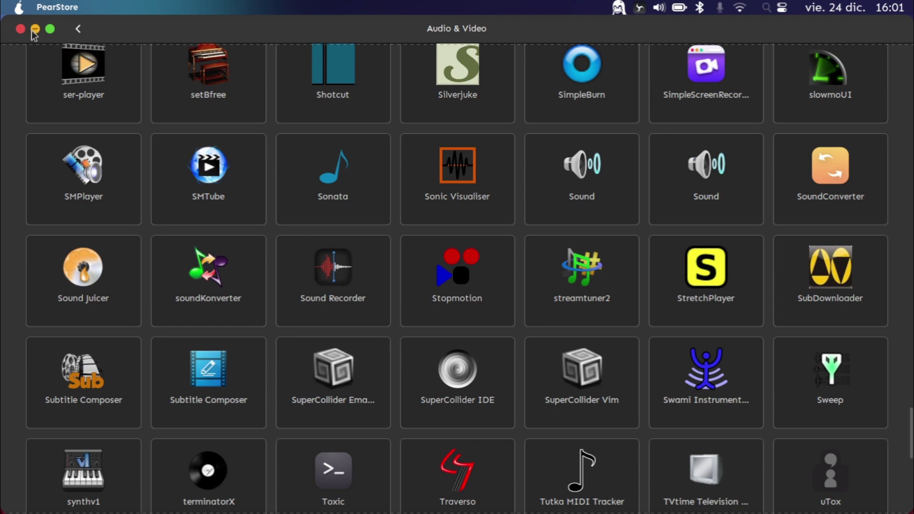
click(34, 32)
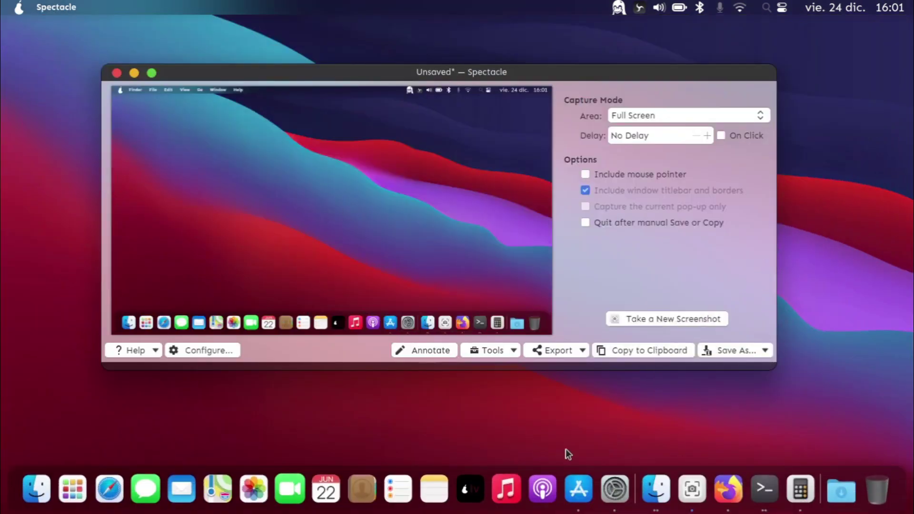
Bring up the System Settings window, then close both it and the Spectacle window.
click(614, 483)
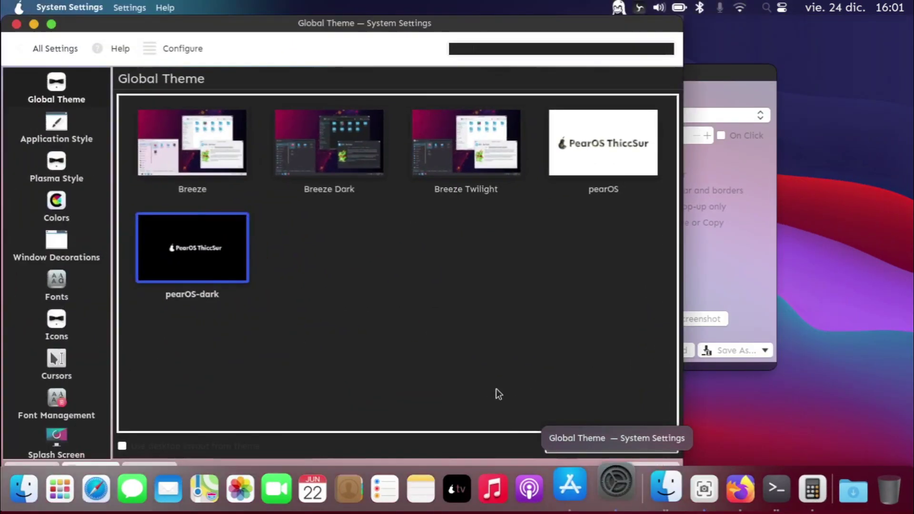
click(21, 26)
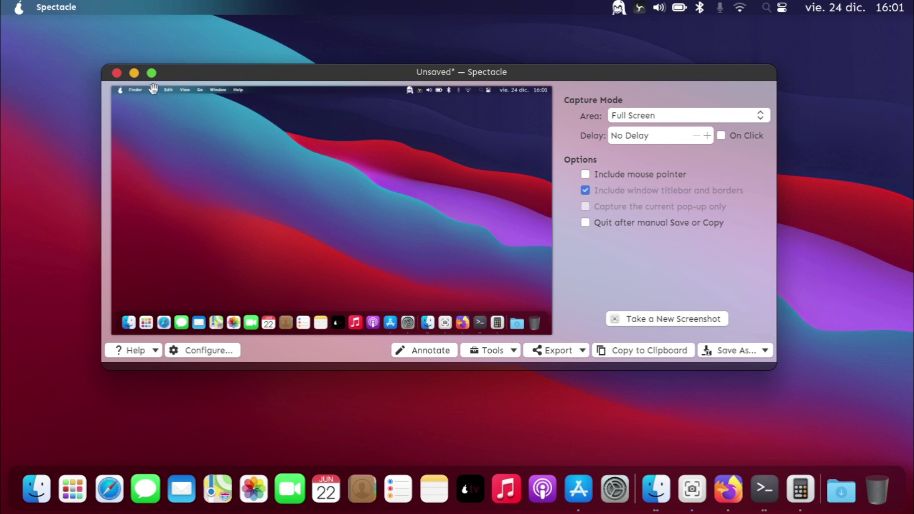
click(116, 74)
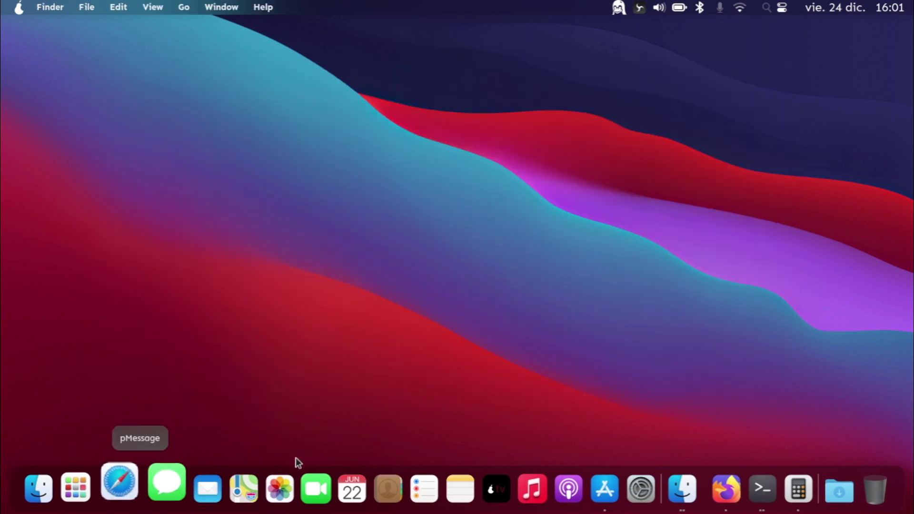
Launch System Settings from Launchpad and open the Global Theme page under Appearance.
key(F4)
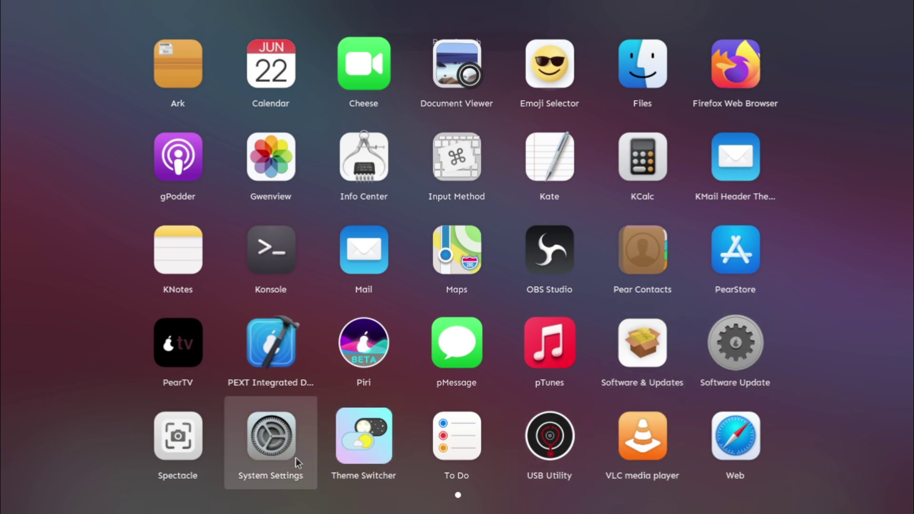
click(270, 432)
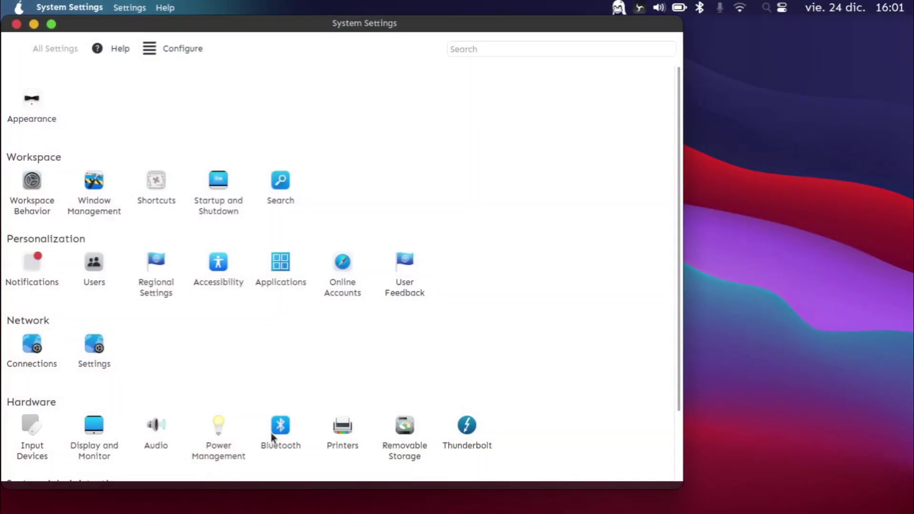
click(41, 112)
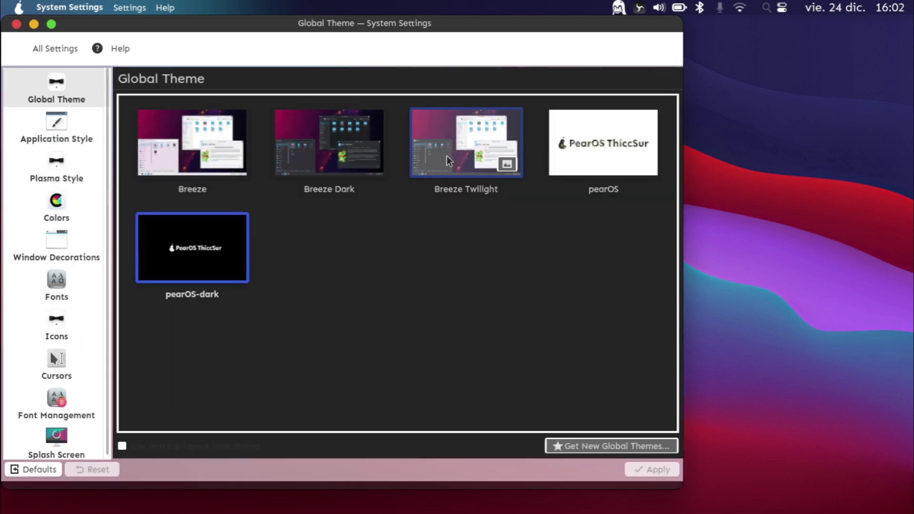
Apply the pearOS global theme and open the calendar from the clock to view the light styling.
click(573, 157)
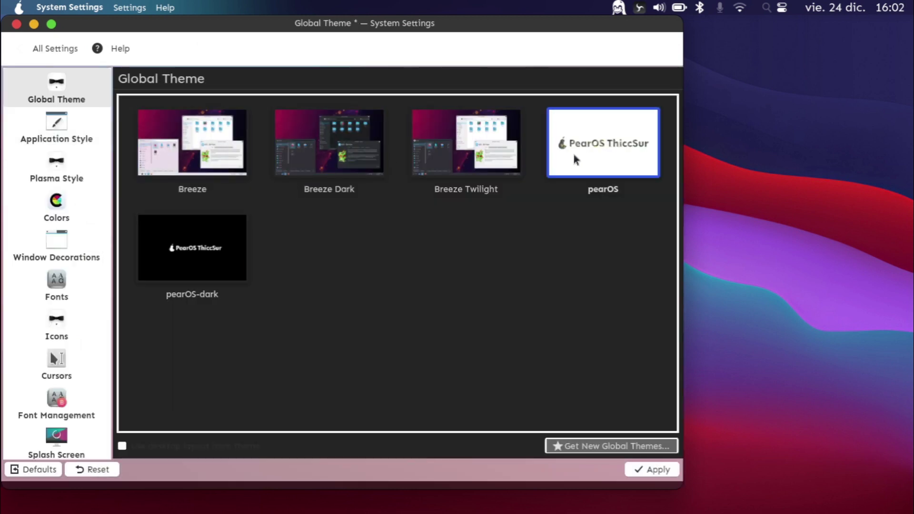
click(651, 470)
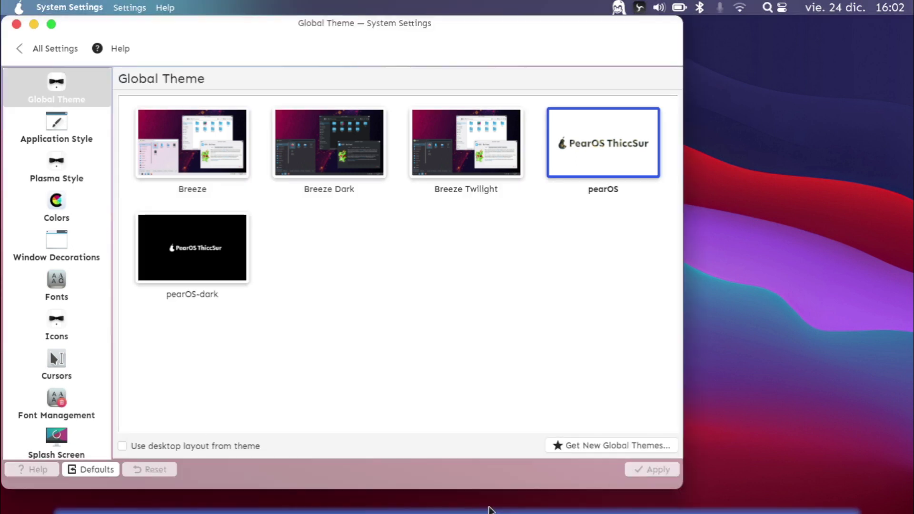
click(889, 7)
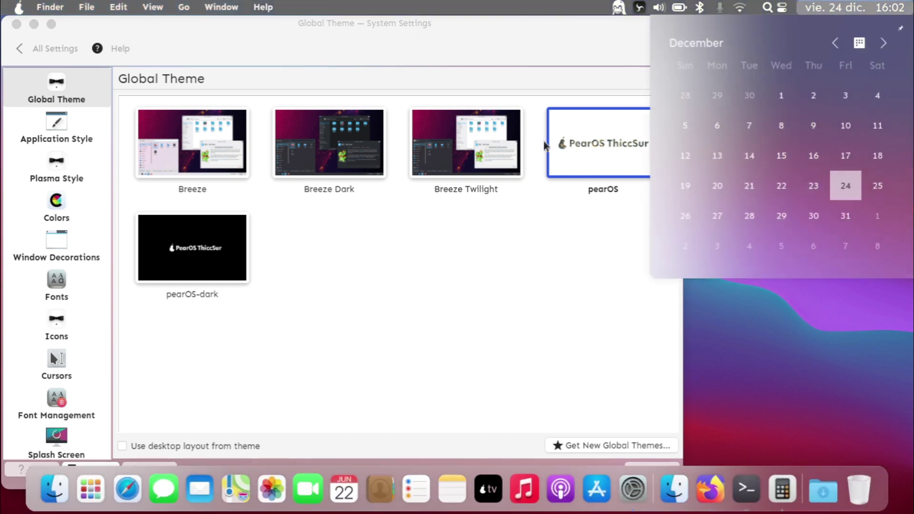
Select the pearOS-dark global theme and apply it while switching to the Application Style settings.
click(186, 243)
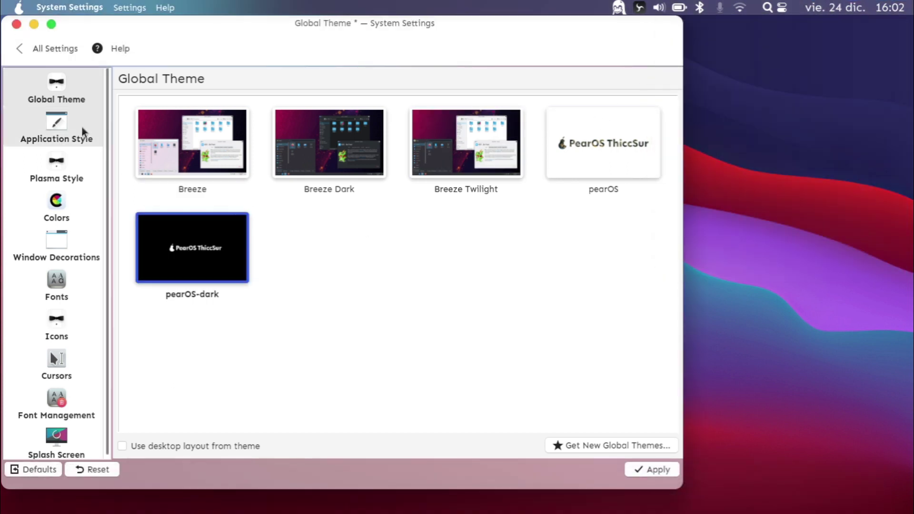
click(70, 138)
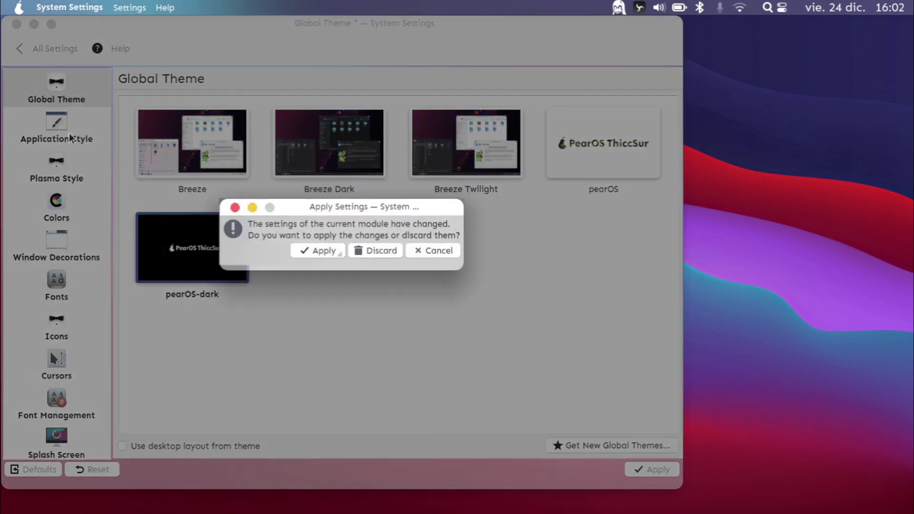
click(333, 252)
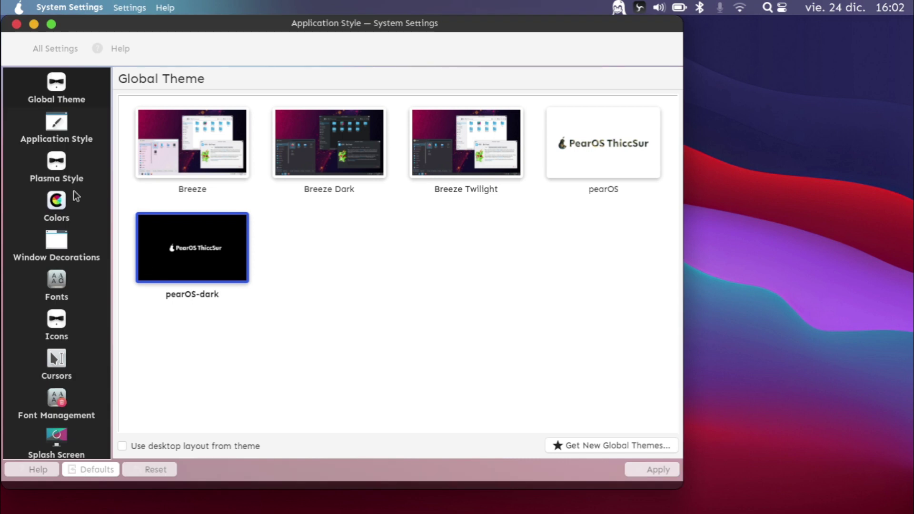
View the available color schemes and the window decoration themes in the Appearance settings.
click(73, 190)
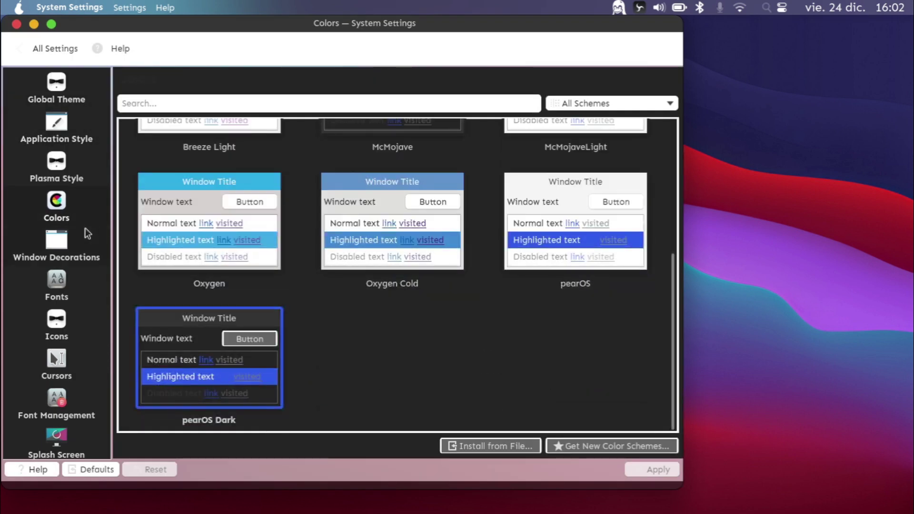
click(66, 233)
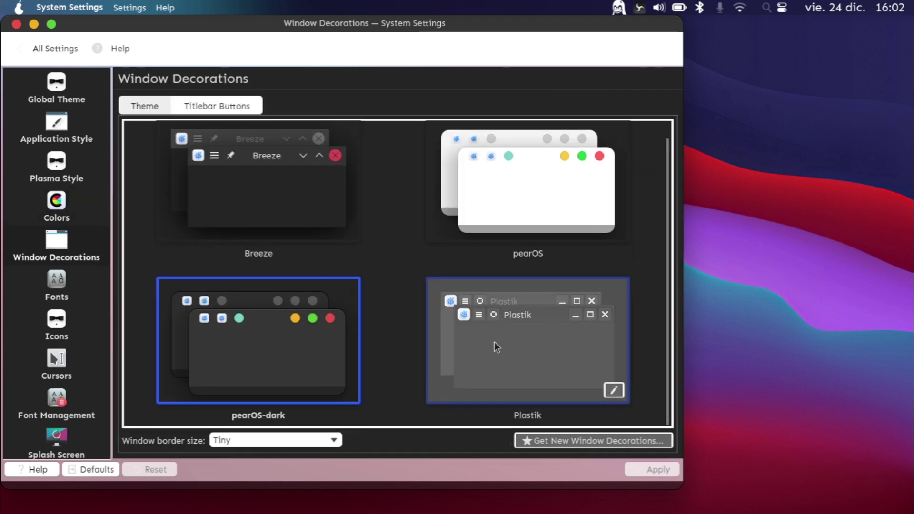
View the Fonts, Icons, Cursors, Font Management and Splash Screen pages of the Appearance settings.
click(56, 281)
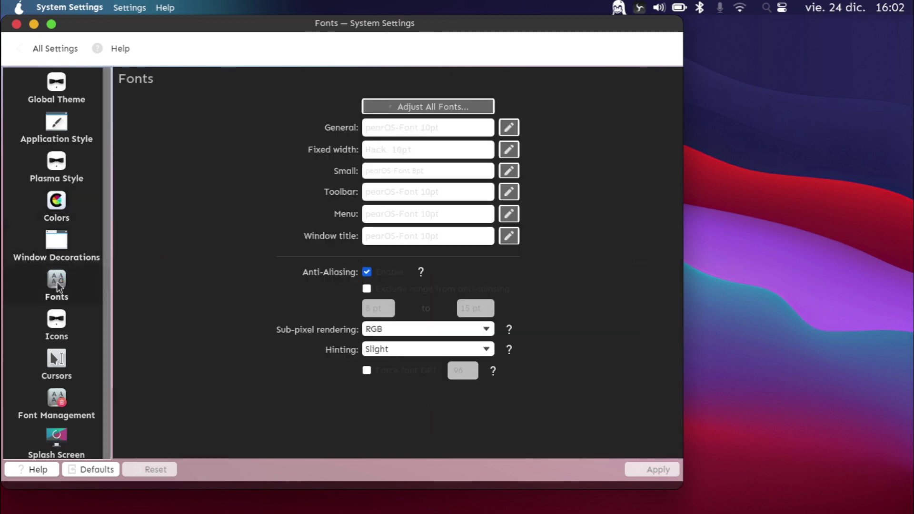
click(69, 327)
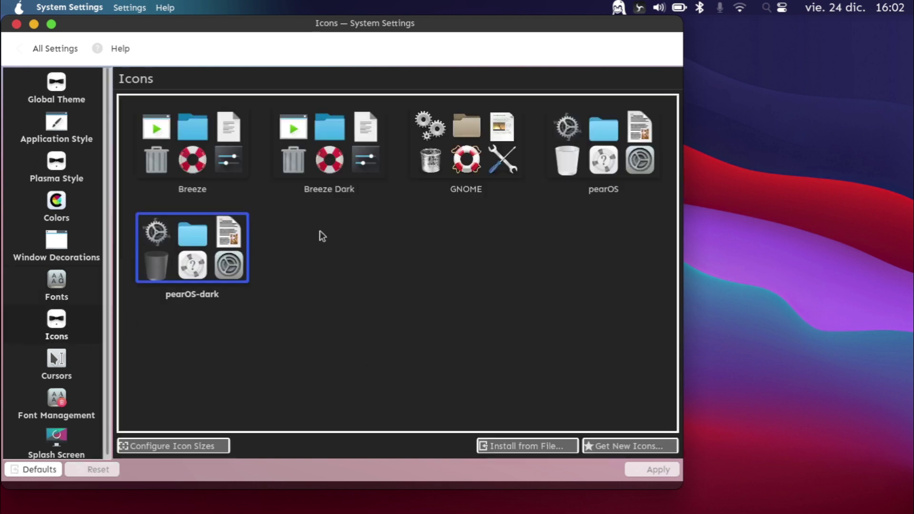
click(52, 363)
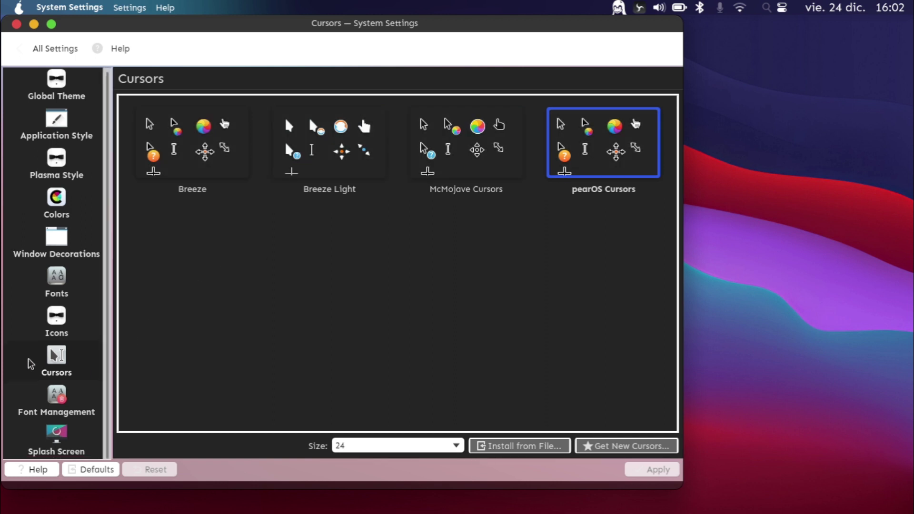
click(56, 400)
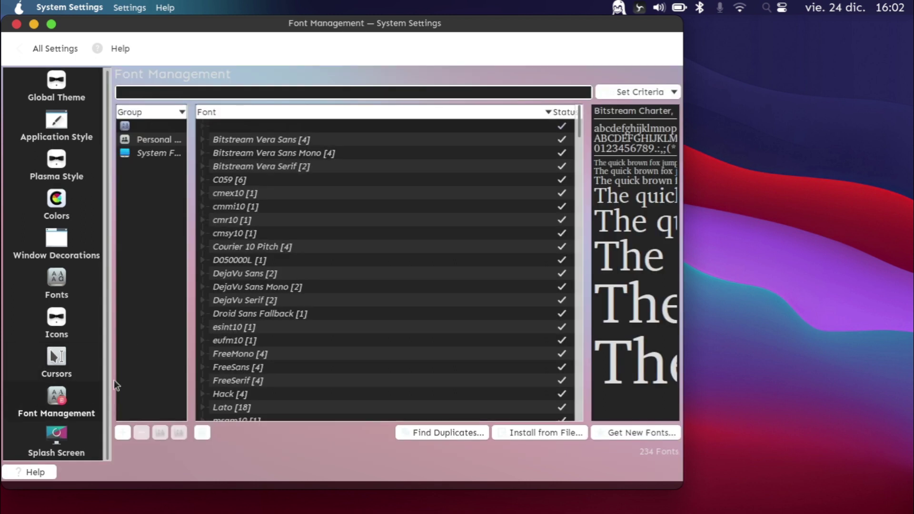
click(49, 435)
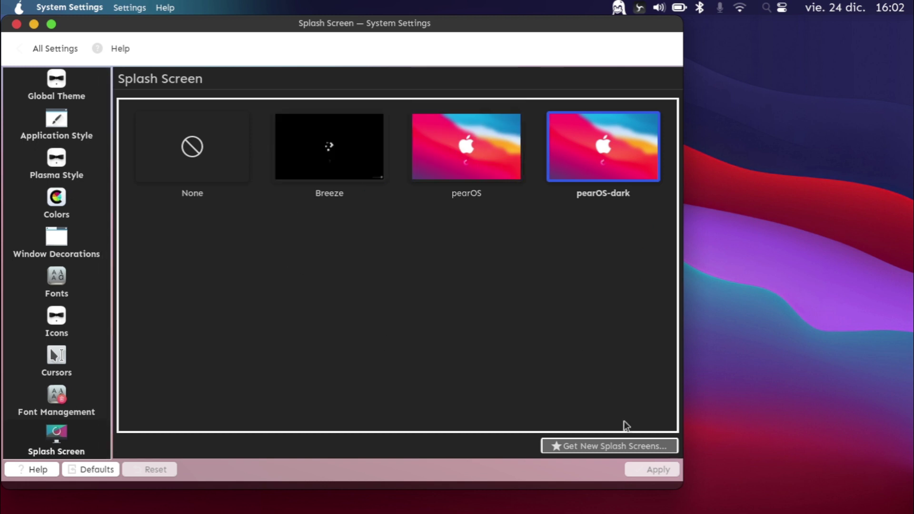
Close and relaunch System Settings, and check the Global Theme page before returning to the settings overview.
click(16, 23)
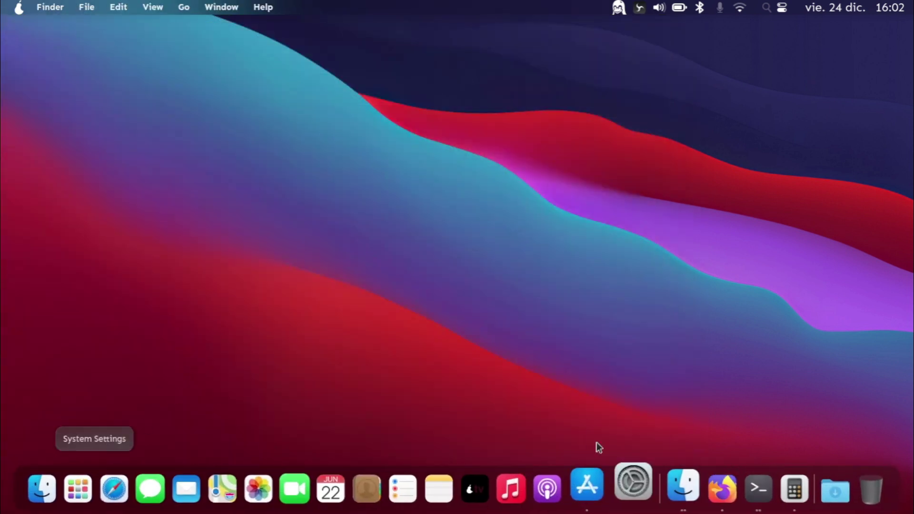
click(638, 495)
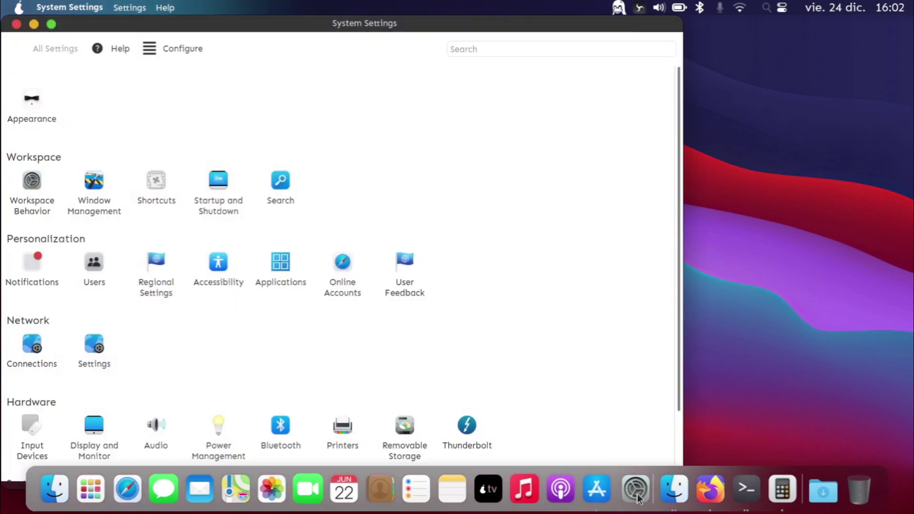
click(45, 118)
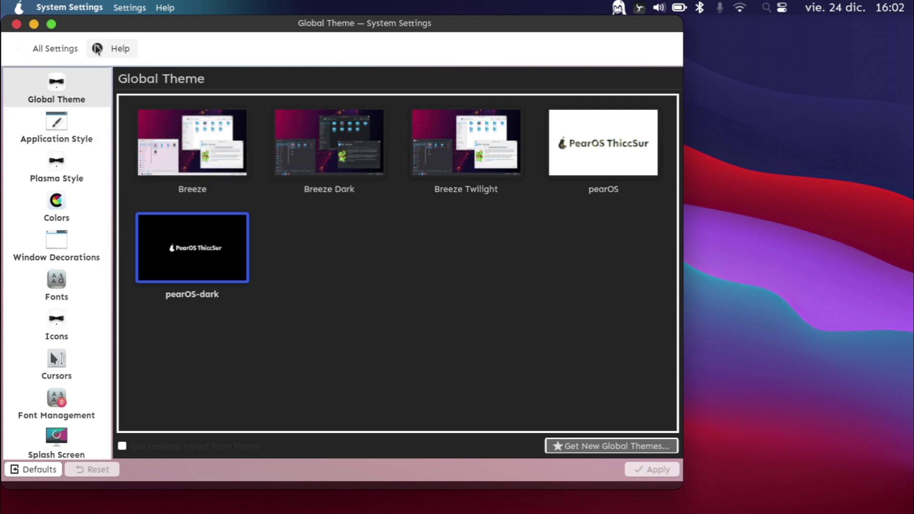
click(52, 45)
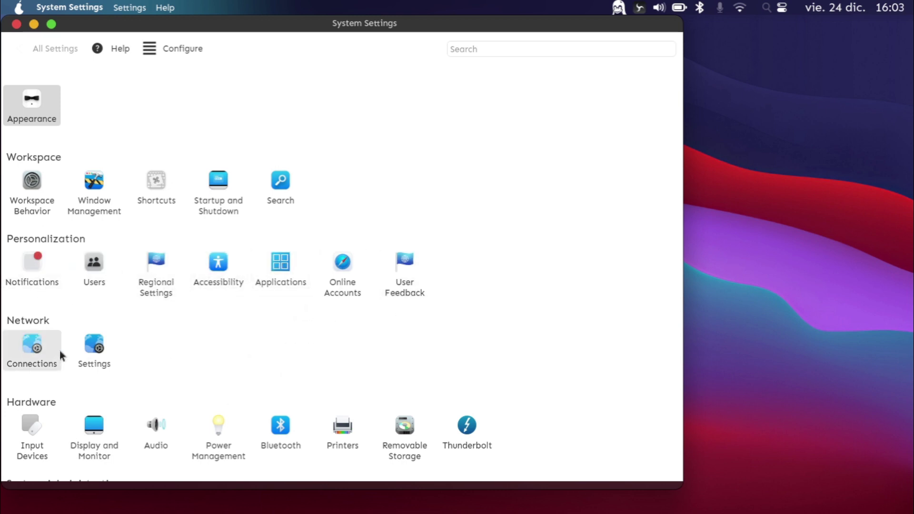
Look over the settings categories and view the System Information page, returning to the overview.
scroll(59, 350, down, 3)
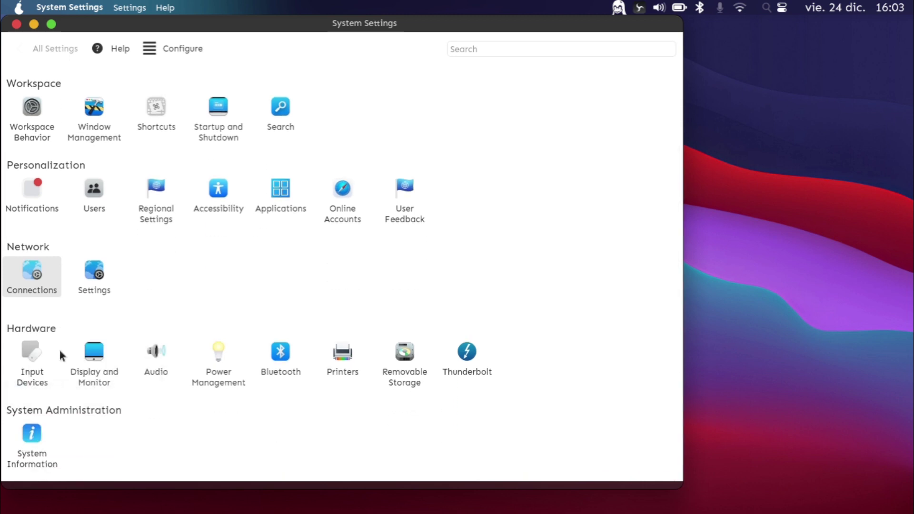
scroll(44, 349, up, 3)
scroll(44, 349, down, 3)
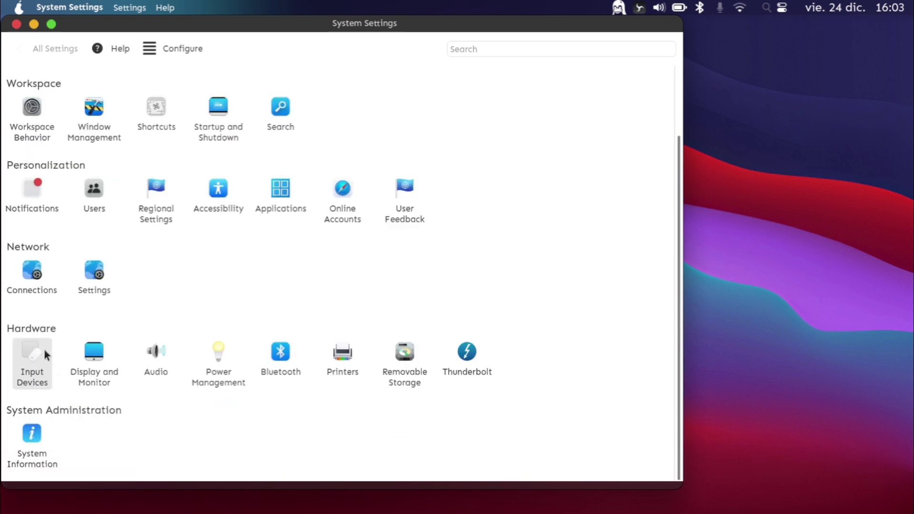
click(29, 443)
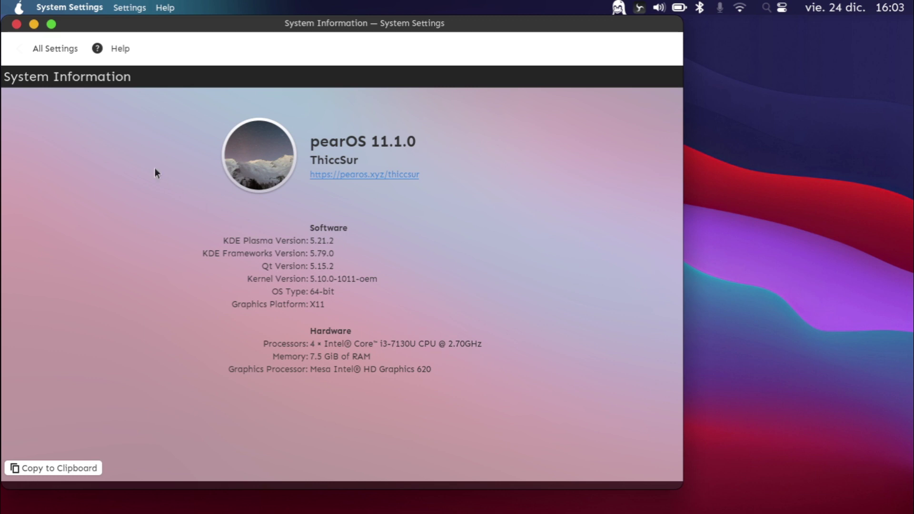
click(69, 50)
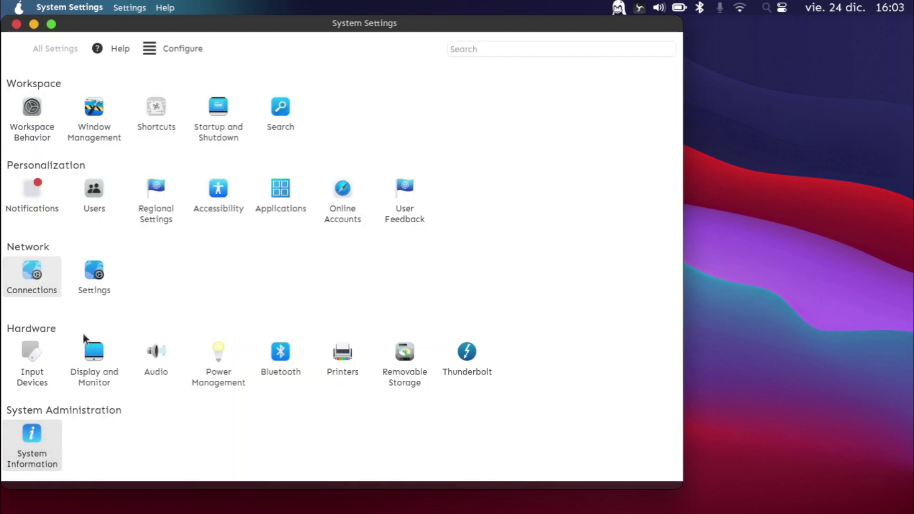
View the Display Configuration, Compositor, Gamma and Night Color pages under Display and Monitor, returning to the overview.
click(90, 360)
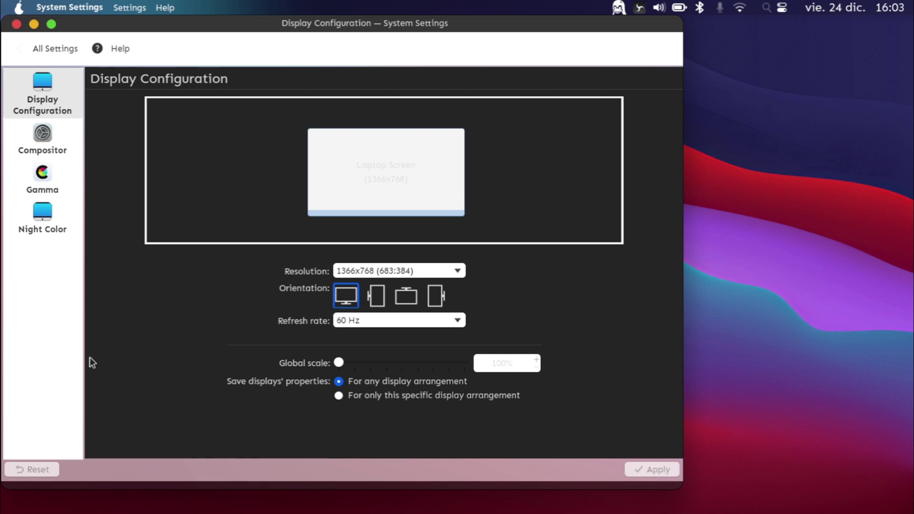
click(60, 149)
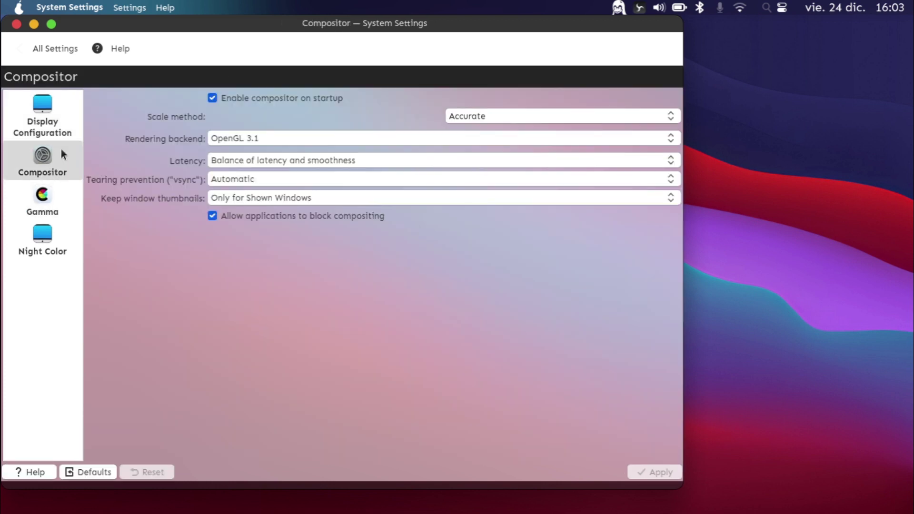
click(55, 199)
click(53, 250)
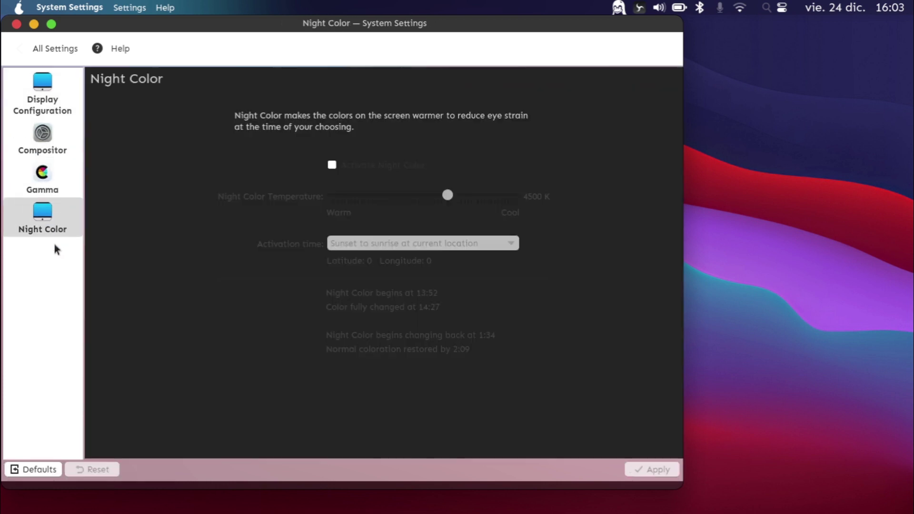
click(62, 50)
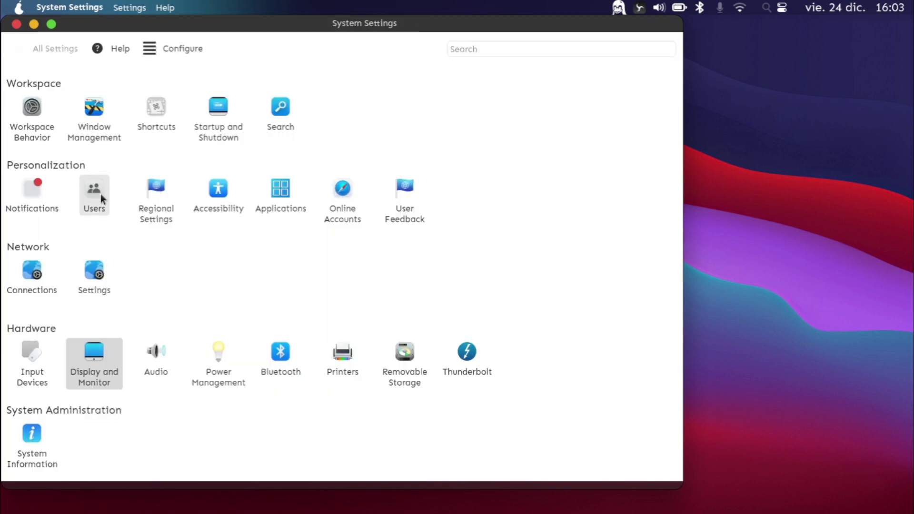
View the Energy Saving, Activity Power and Advanced Power settings, discarding any changes, and return to the overview.
click(211, 379)
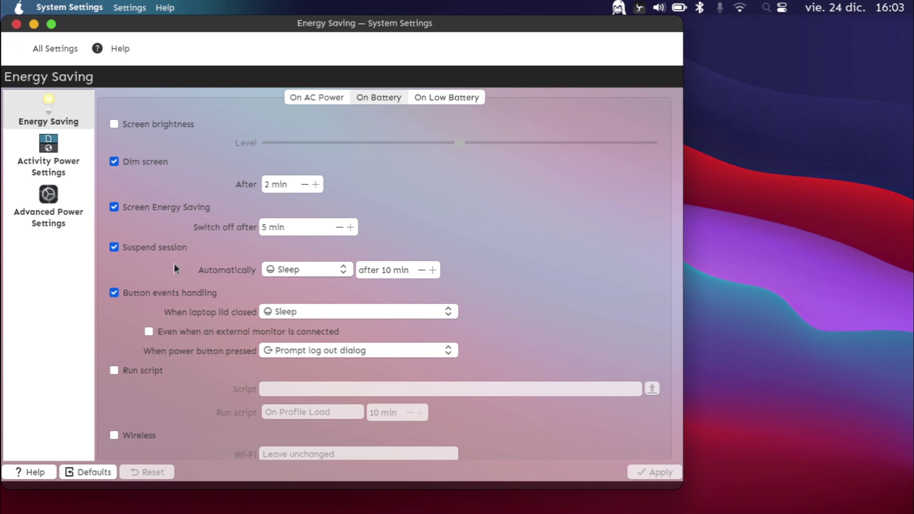
scroll(260, 276, down, 3)
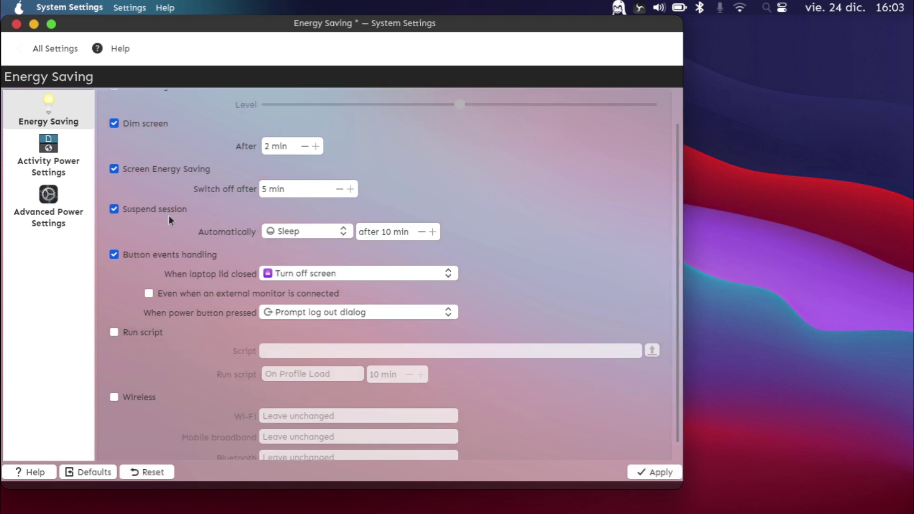
click(63, 144)
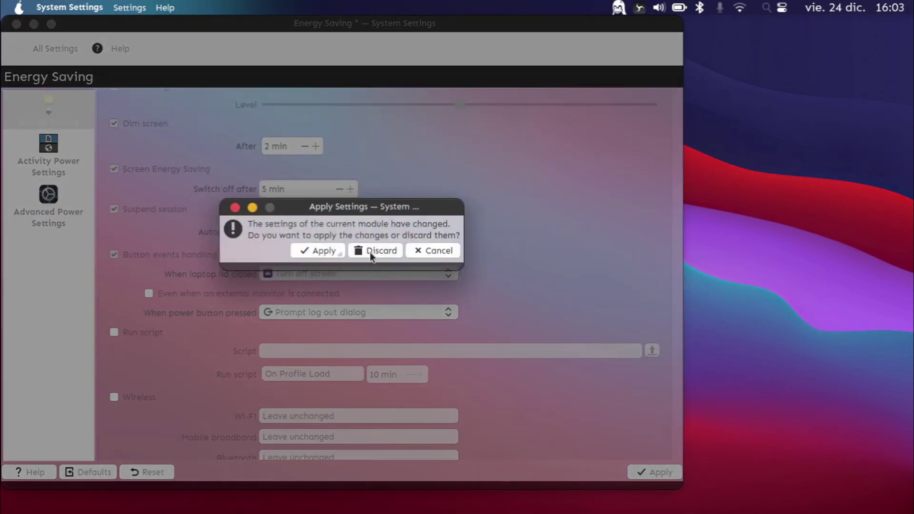
click(378, 250)
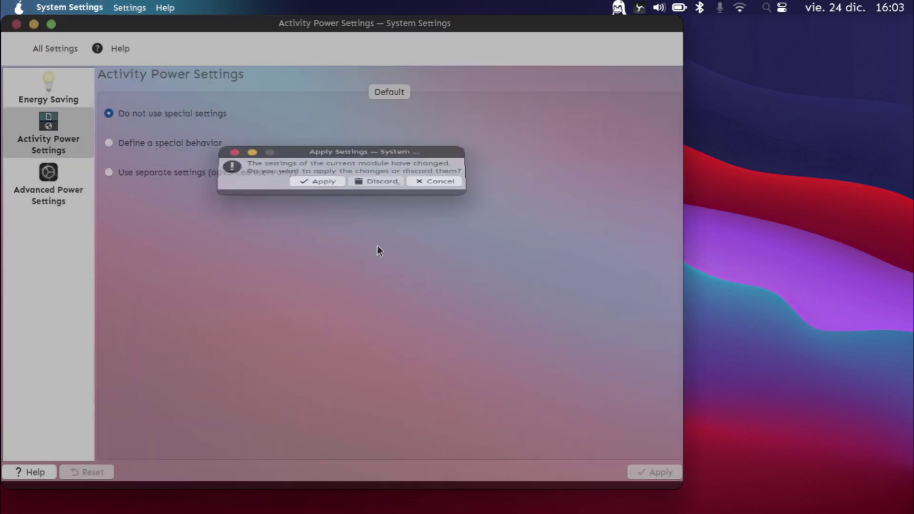
click(48, 190)
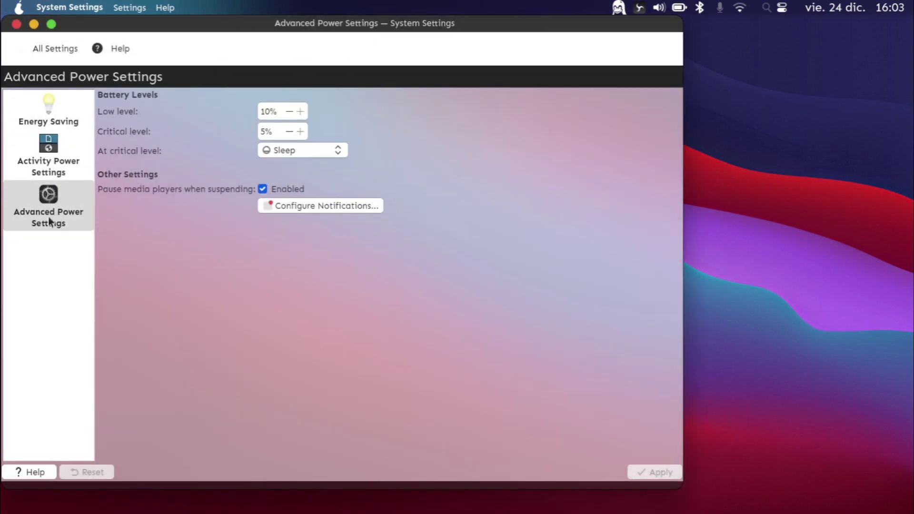
click(56, 48)
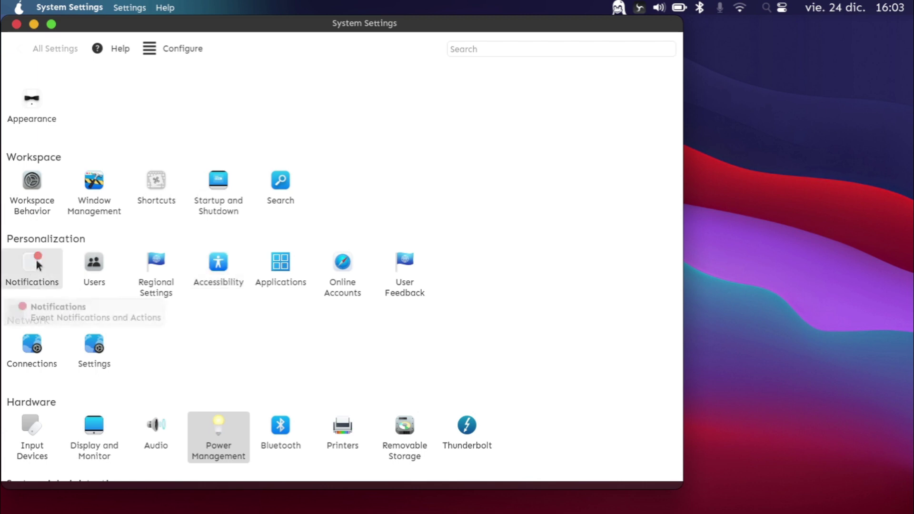
View the Notifications settings, look over the remaining categories, and close System Settings.
click(38, 264)
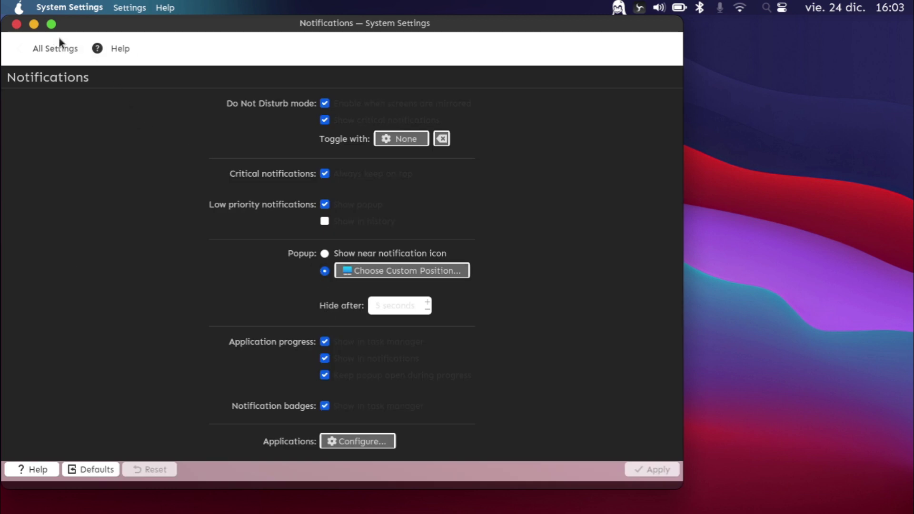
click(32, 47)
scroll(189, 268, down, 2)
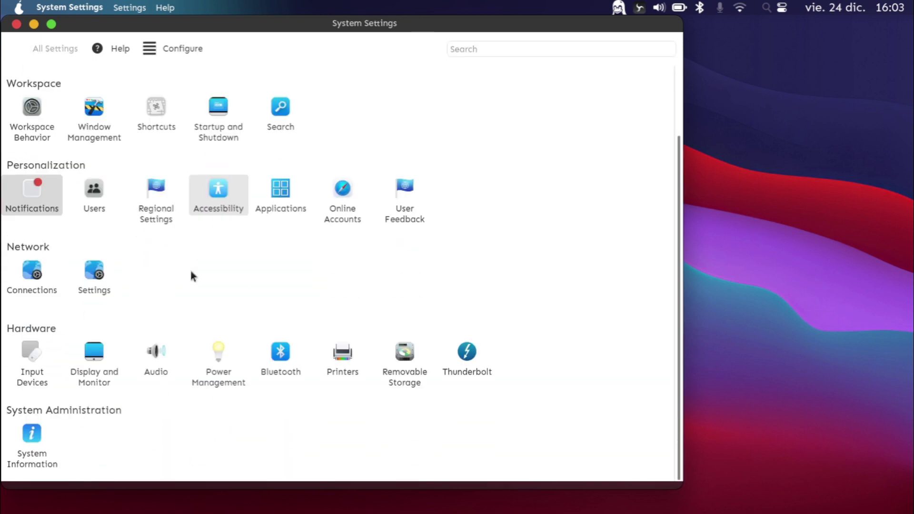
scroll(190, 270, up, 2)
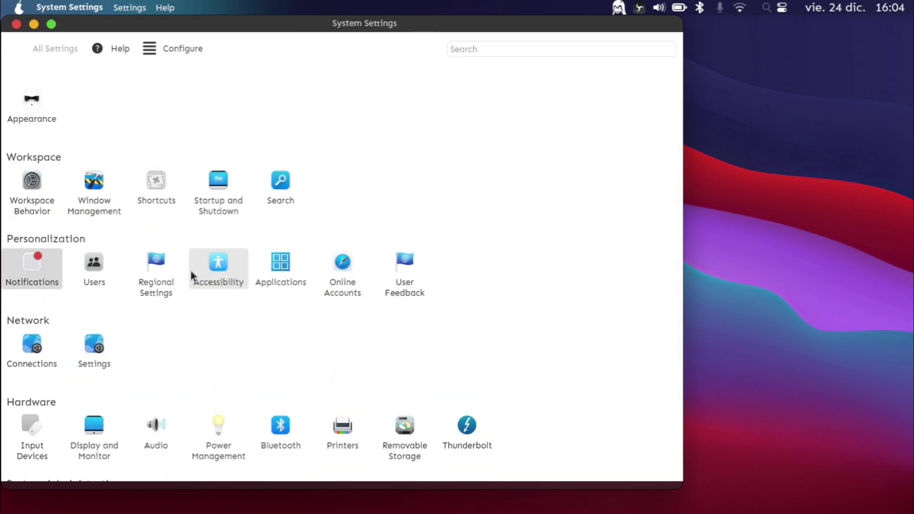
click(16, 25)
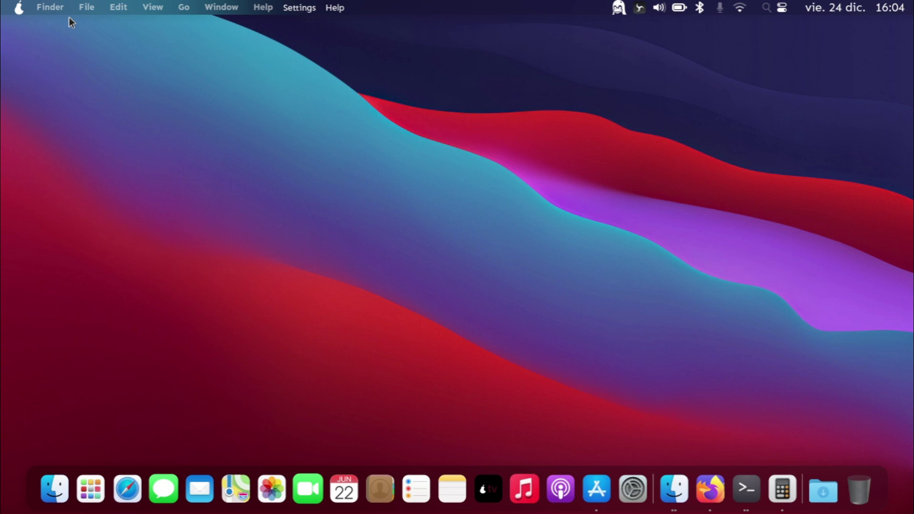
View the desktop's system menu, switch to the Firefox browser window, and close it.
key(super)
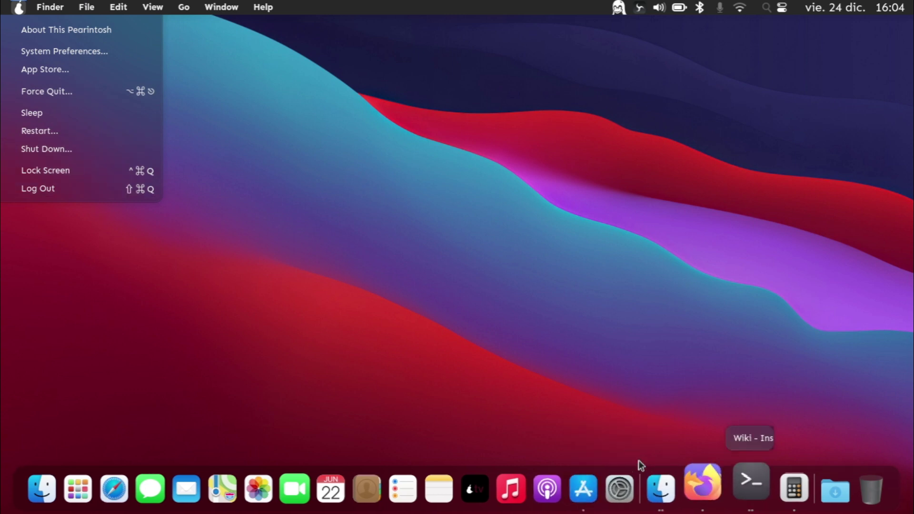
click(709, 485)
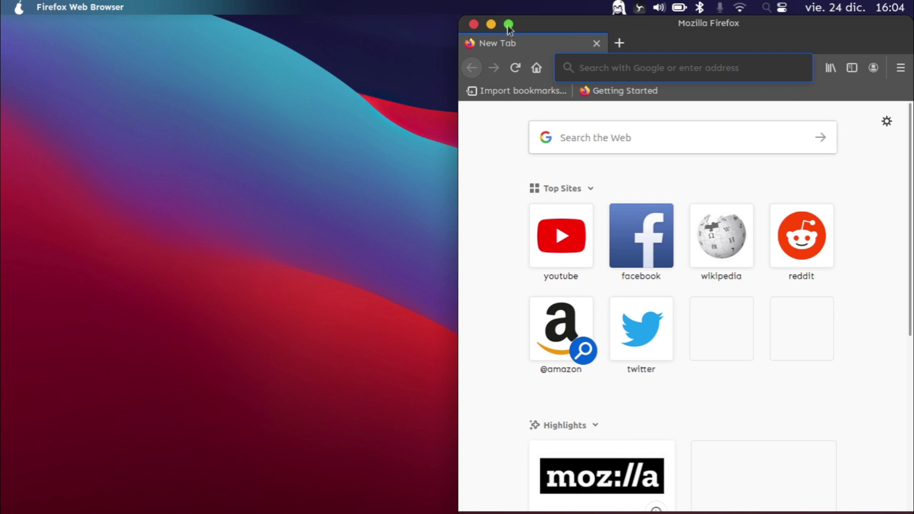
click(474, 24)
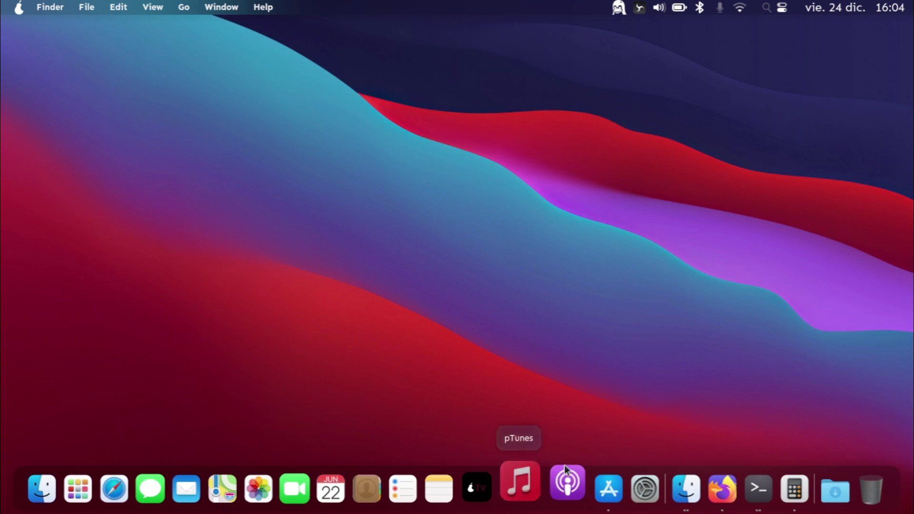
Open the pTunes music player and launch the compass-icon browser from the dock.
click(524, 488)
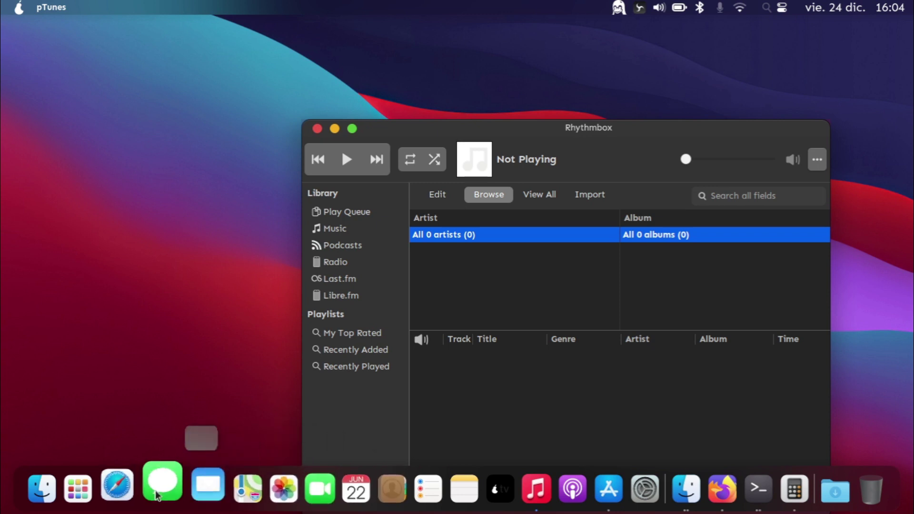
click(127, 485)
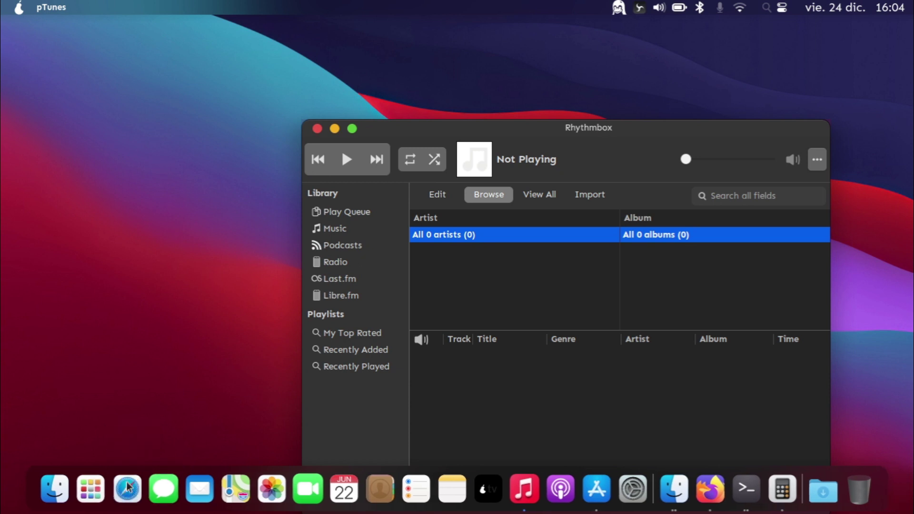